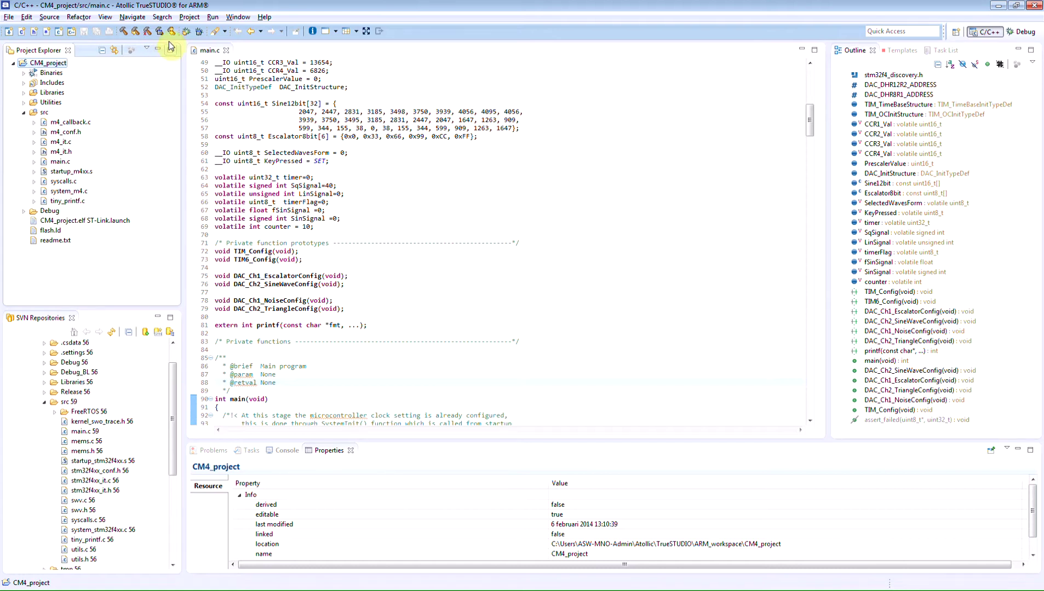
- Open the debug configurations and examine the debugger and Serial Wire Viewer settings of CM4_project.elf ST-Link
left_click(199, 30)
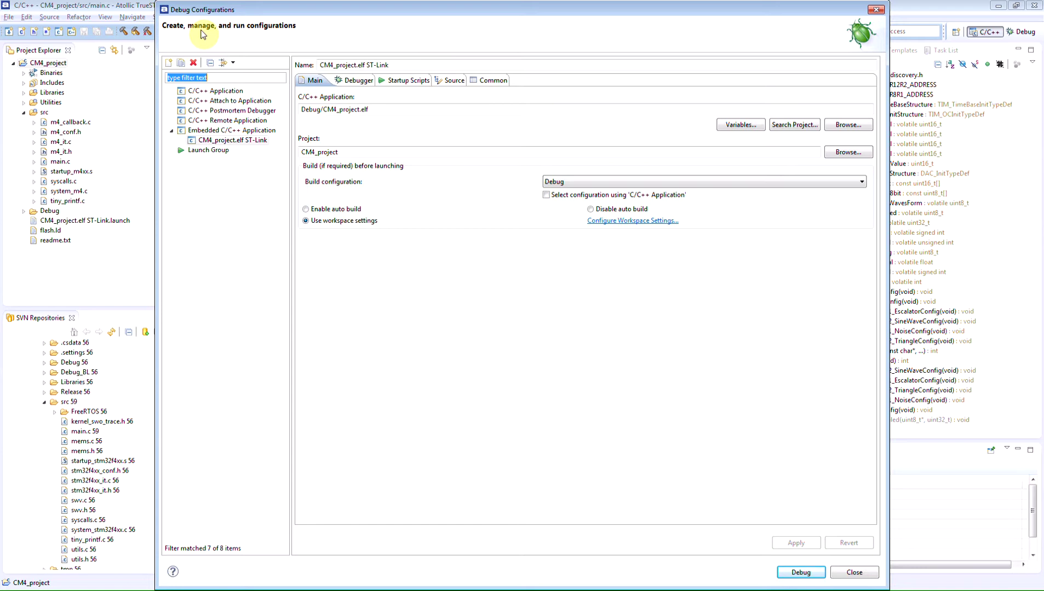
left_click(225, 142)
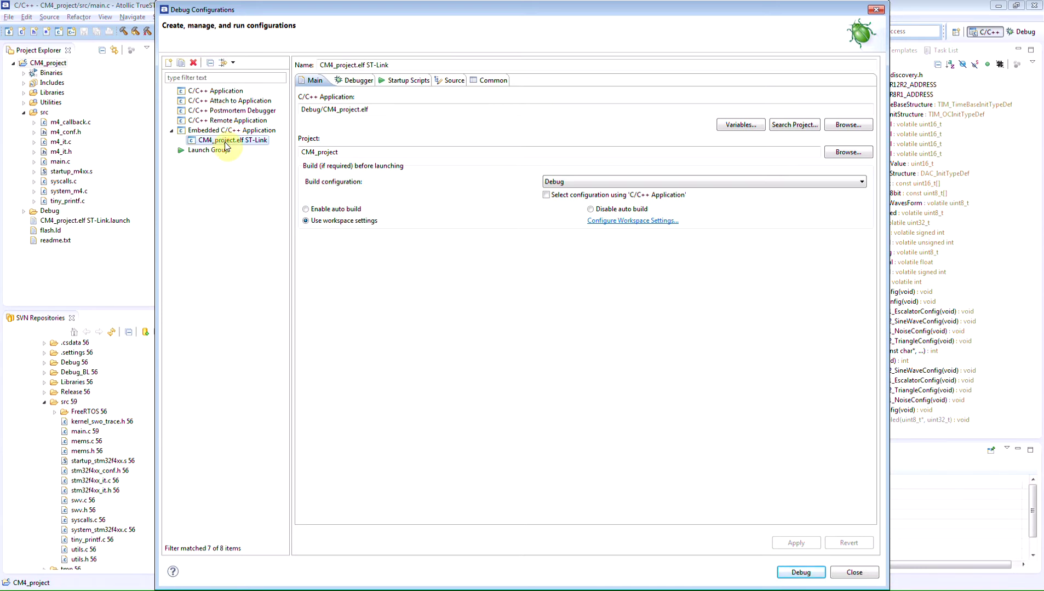
left_click(354, 82)
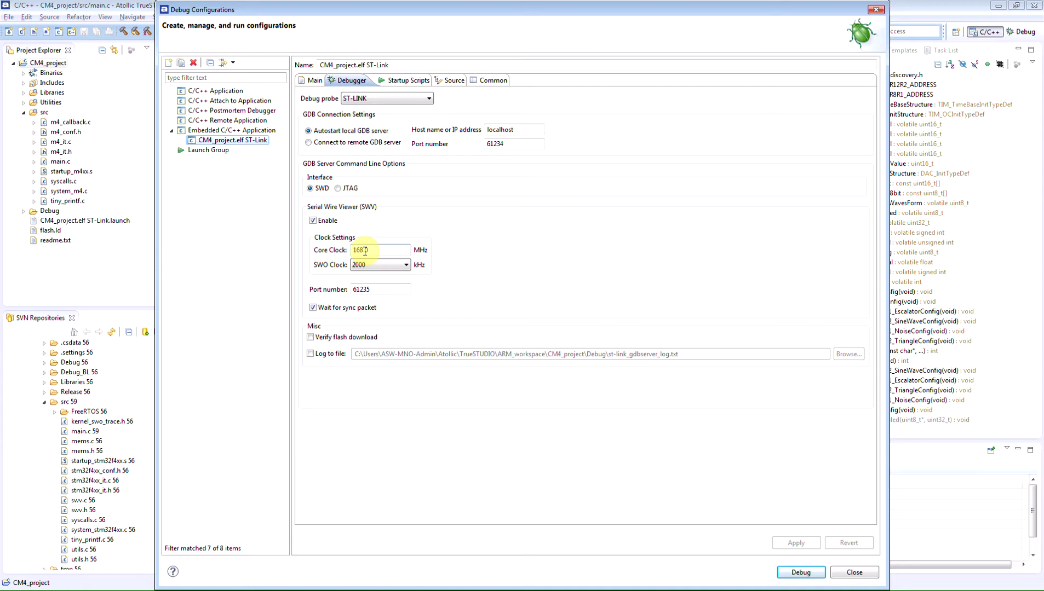
key("Tab")
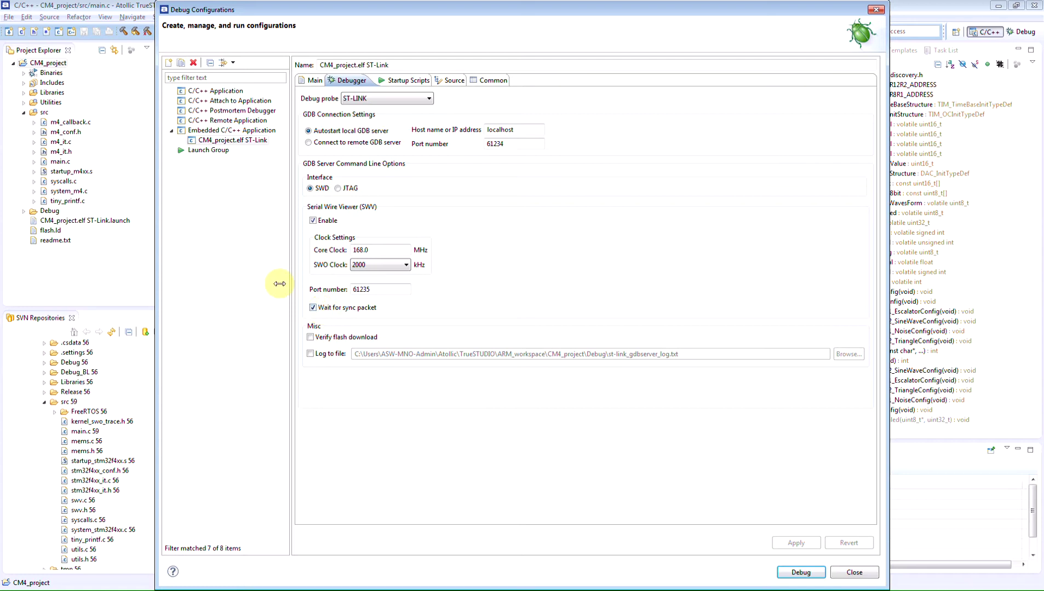
- Create a new Embedded C/C++ Application debug configuration, name it CM4_project SEGGER and apply it
left_click(241, 131)
double_click(241, 131)
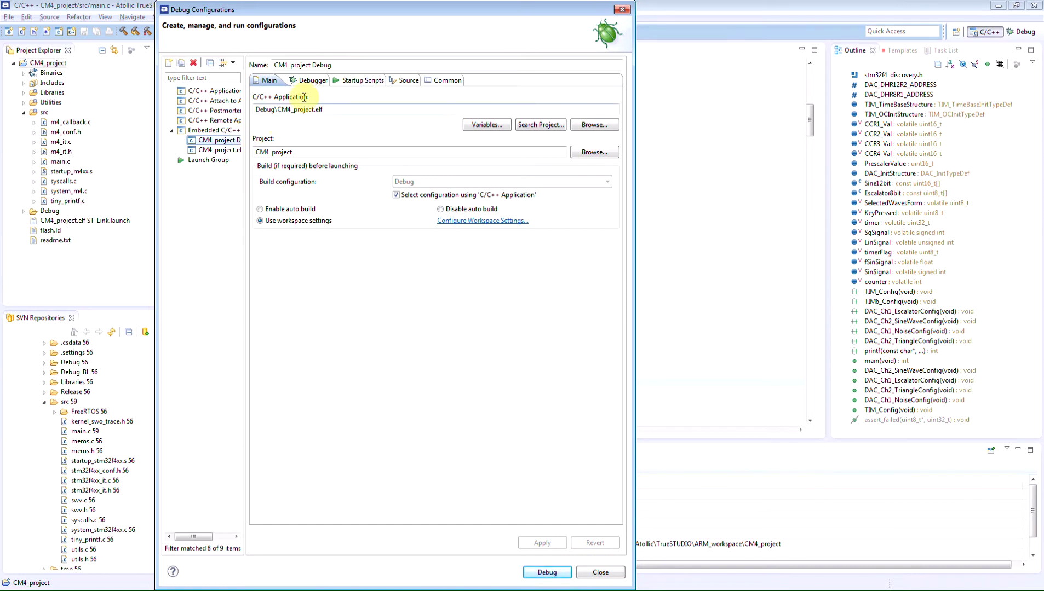
left_click(325, 65)
double_click(325, 65)
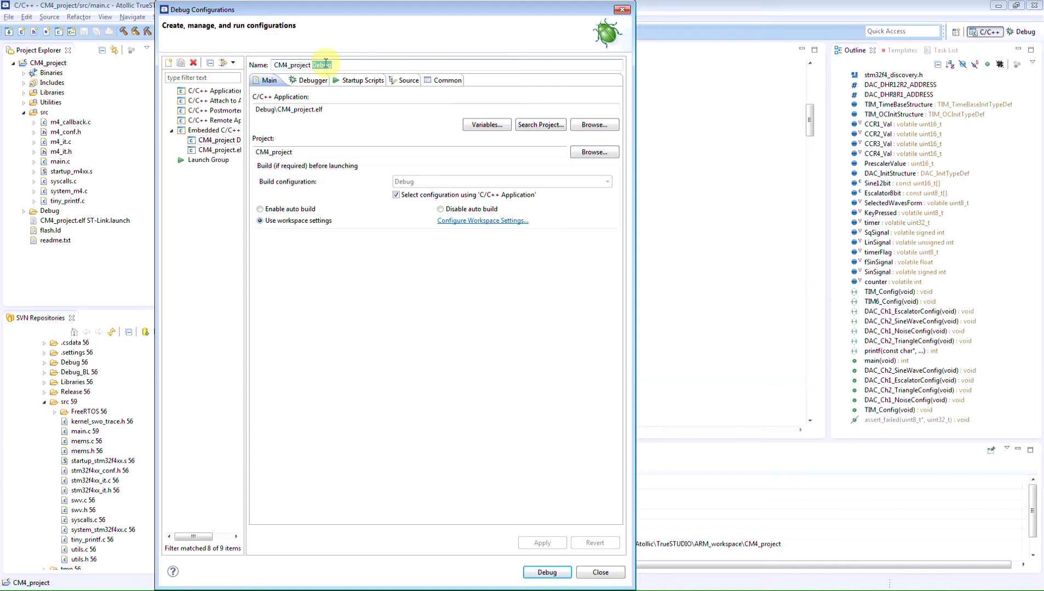
type("SEGGER")
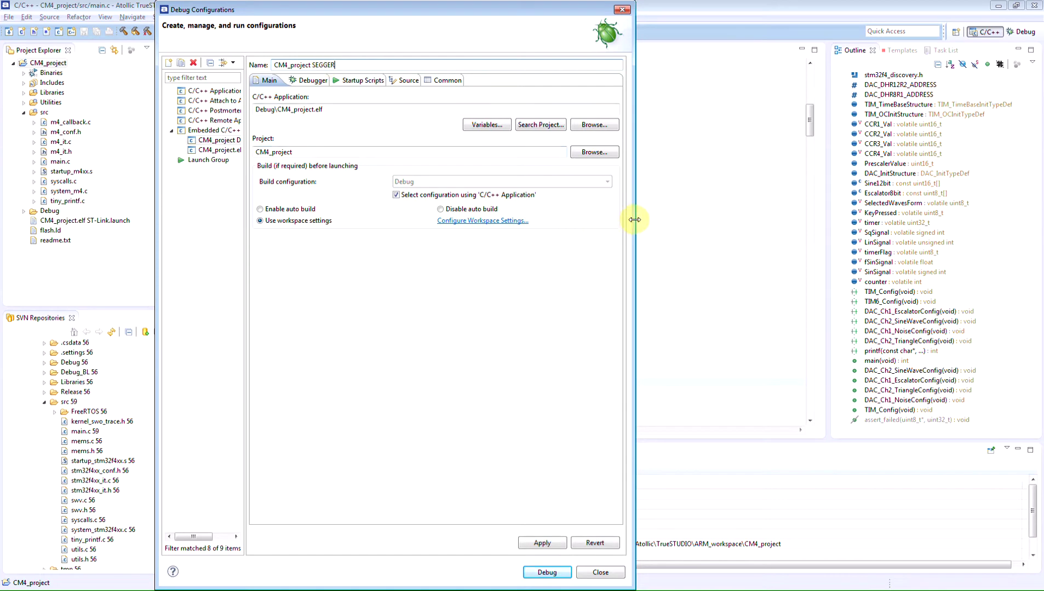
left_click_drag(634, 216, 690, 216)
left_click_drag(246, 236, 289, 237)
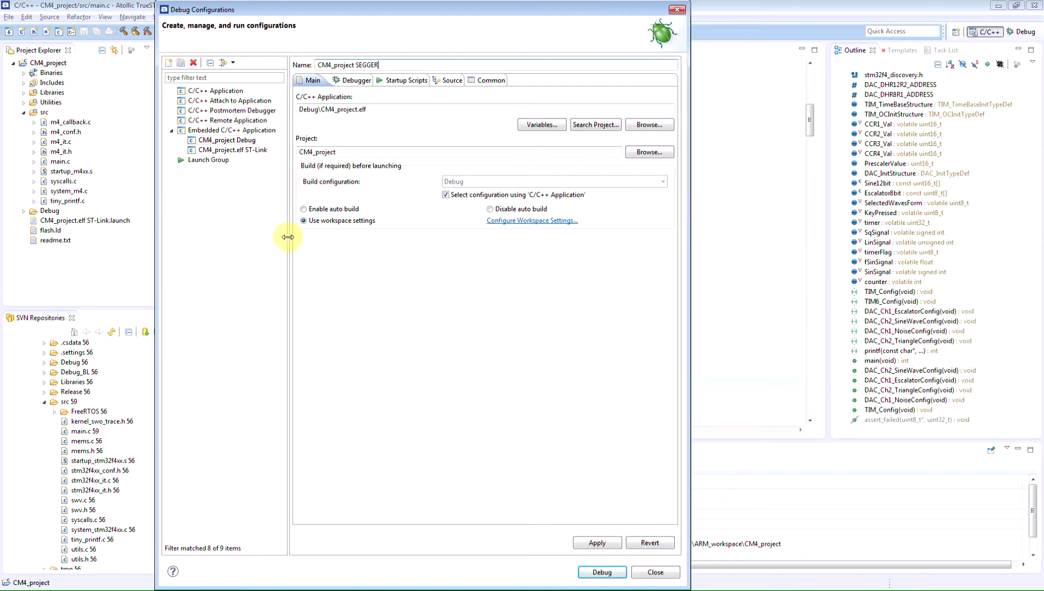
left_click(580, 545)
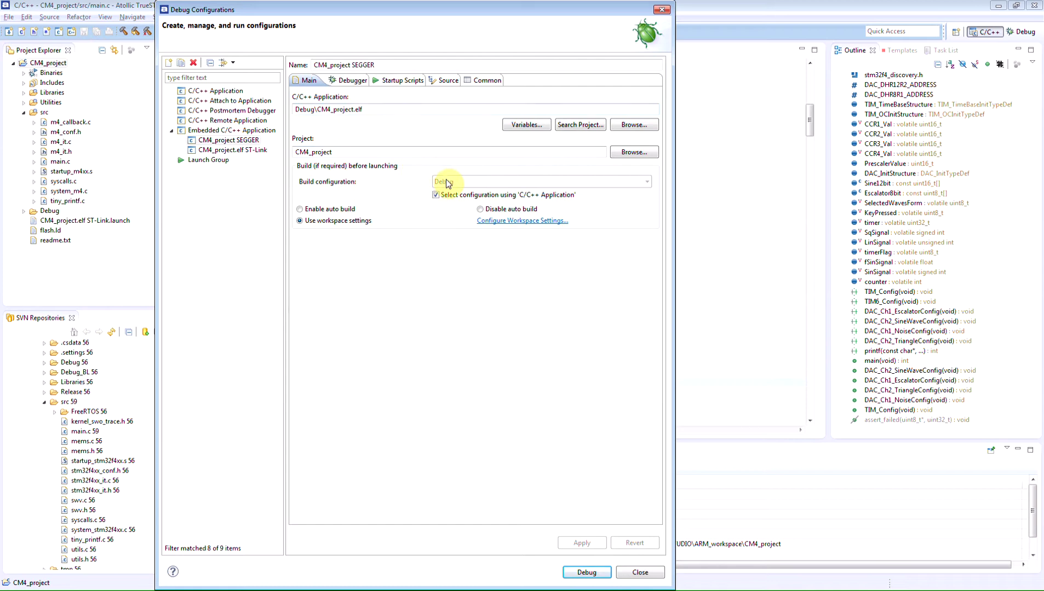
- Set the debug probe of the CM4_project SEGGER configuration to SEGGER J-LINK
left_click(347, 82)
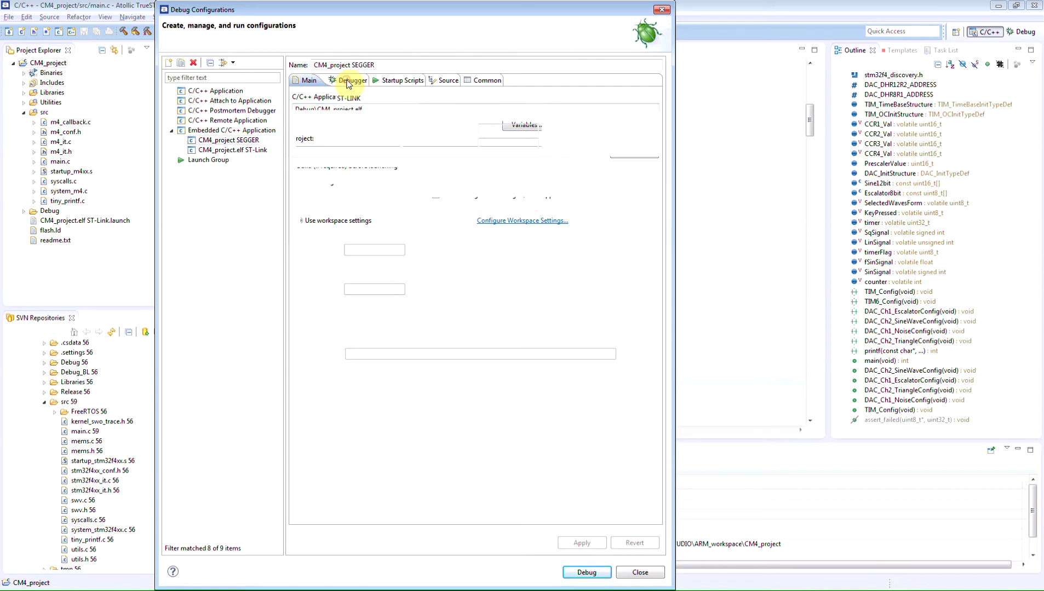
left_click(349, 99)
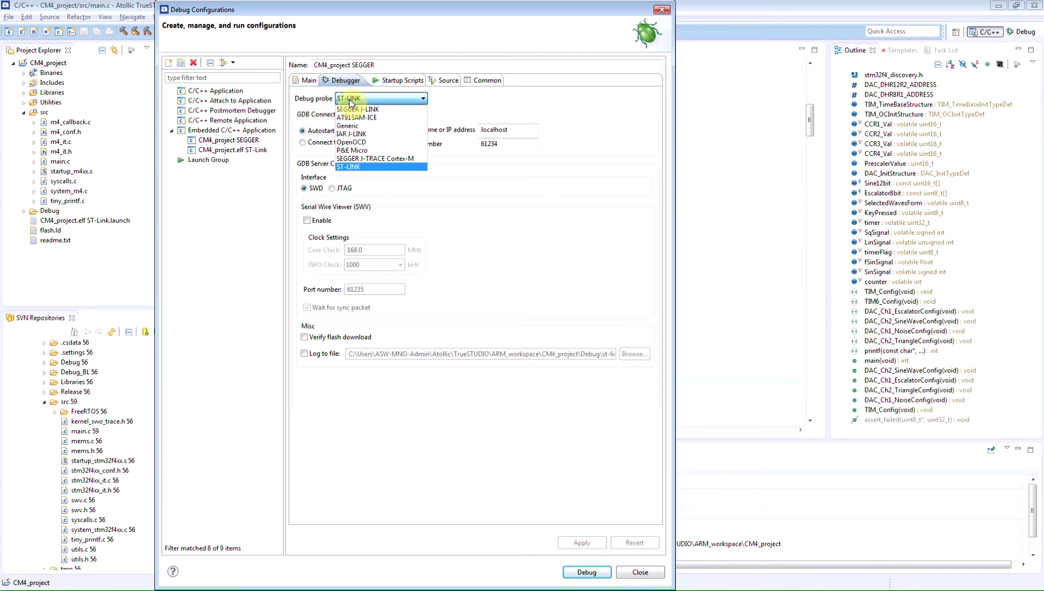
left_click(351, 111)
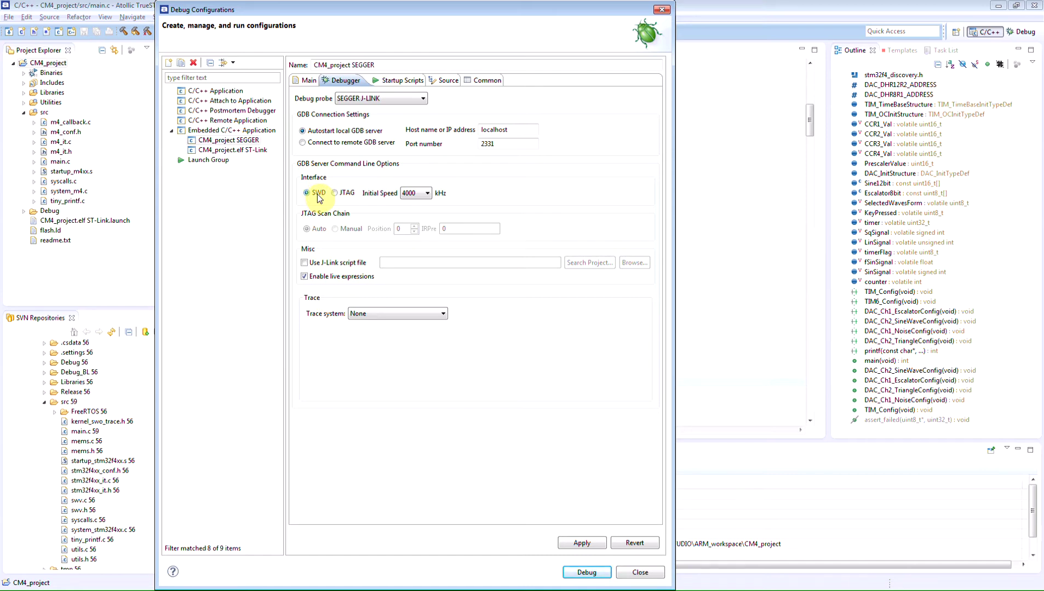
- Set the trace system to SWV (Serial Wire Viewer) with a 2000 kHz SWO clock and apply the settings
left_click(357, 314)
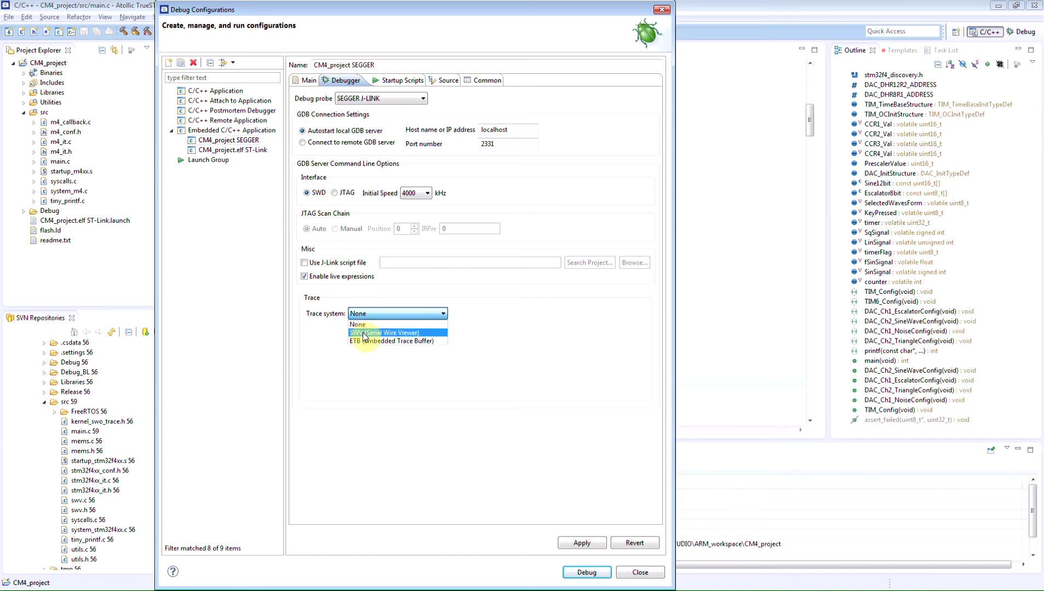
left_click(363, 332)
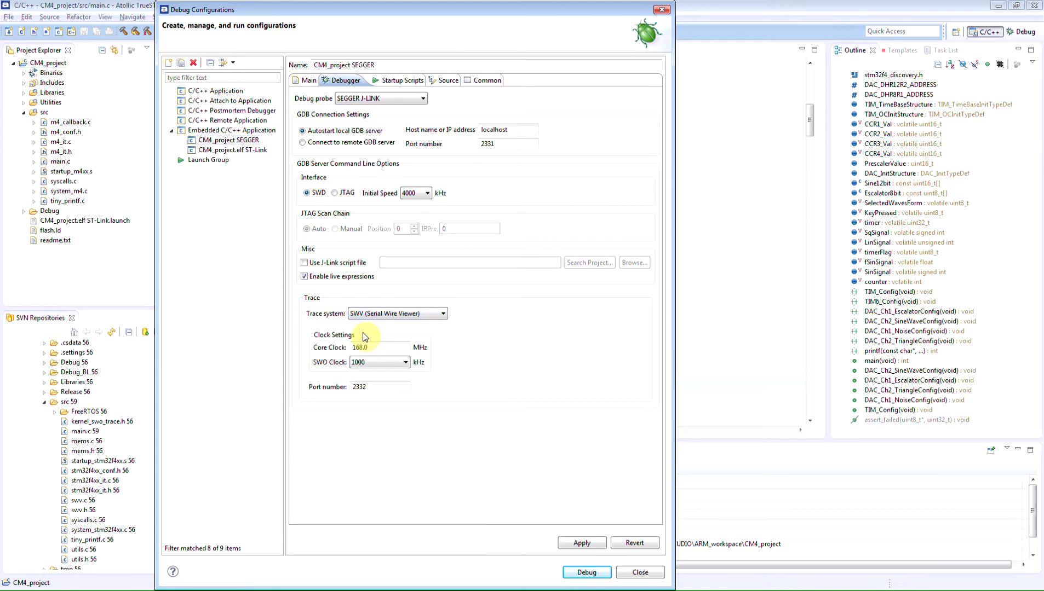
left_click_drag(382, 347, 350, 347)
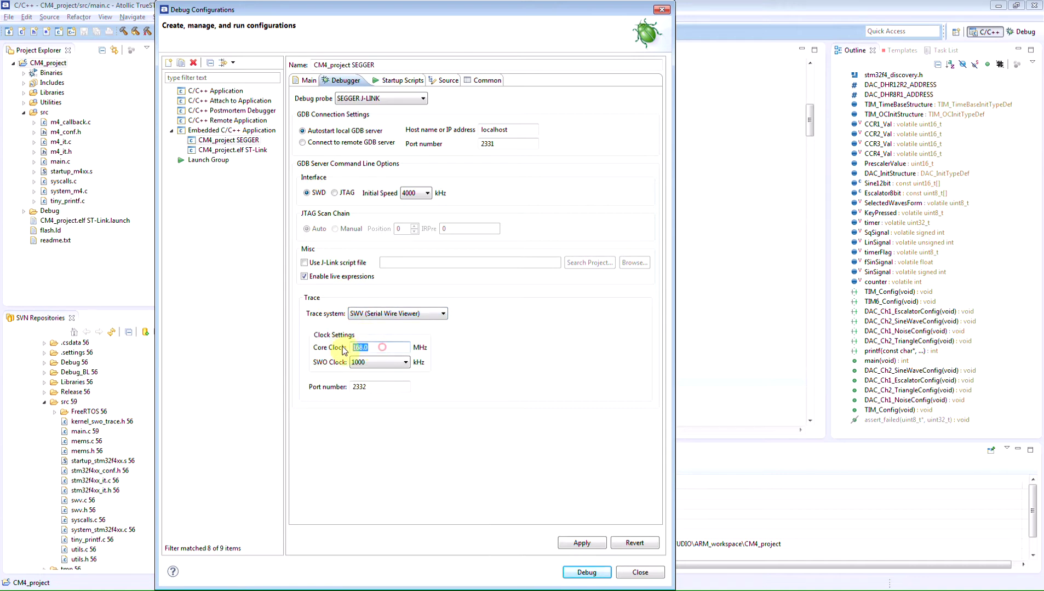
left_click(391, 347)
left_click(389, 361)
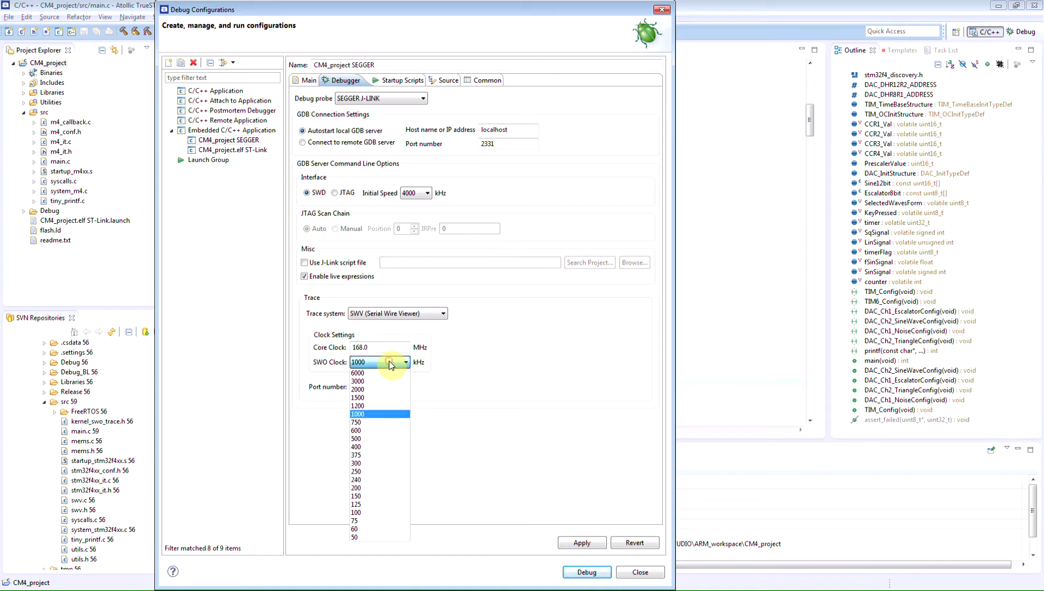
left_click(366, 390)
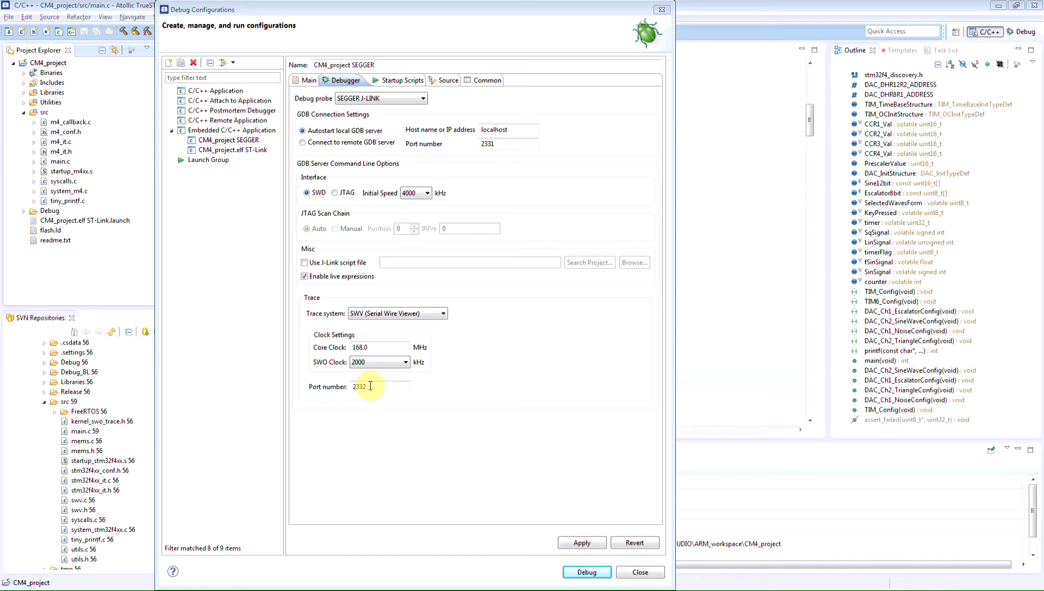
left_click(582, 544)
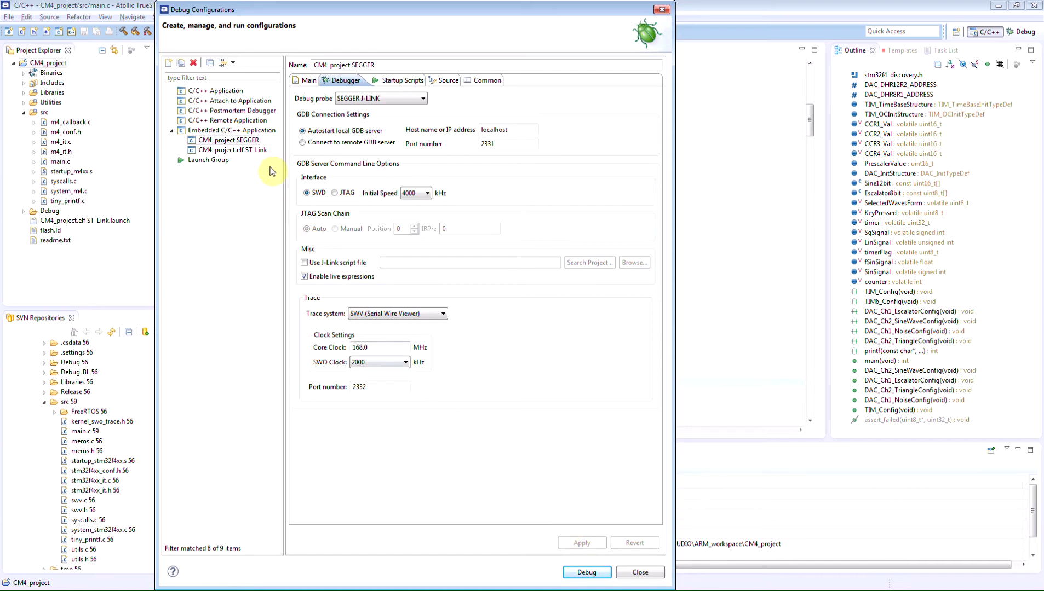
- Start debugging with the CM4_project.elf ST-Link configuration and show the SWV Exception Trace Log
left_click(261, 150)
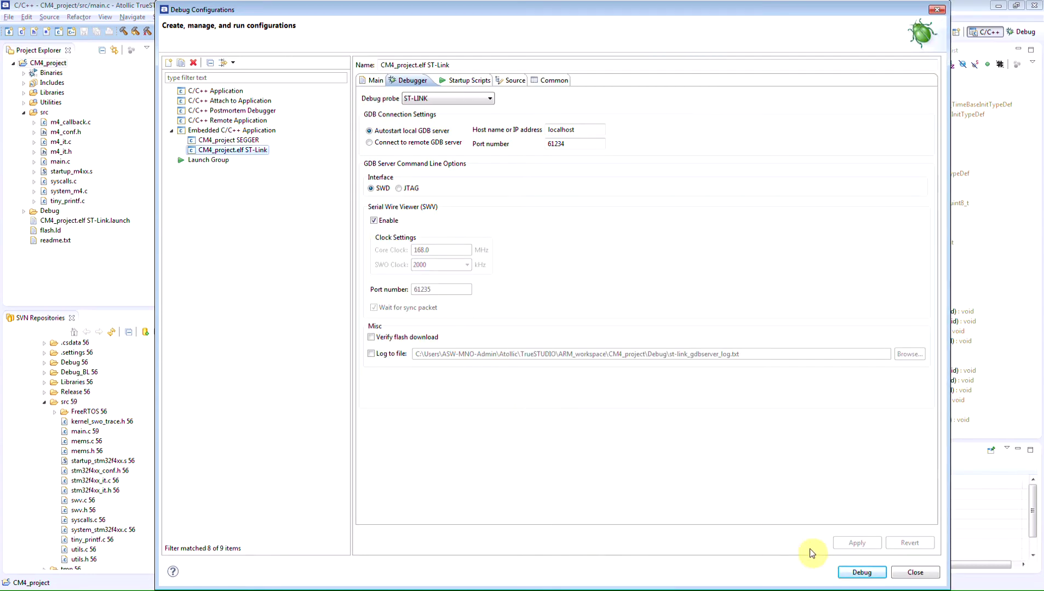
left_click(862, 572)
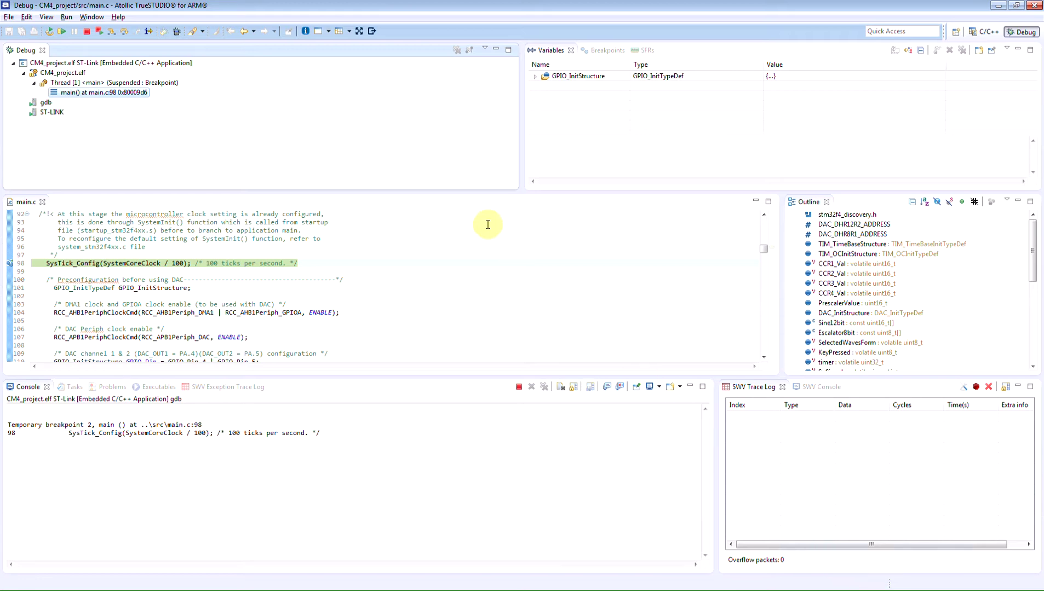
left_click(349, 31)
mouse_move(356, 57)
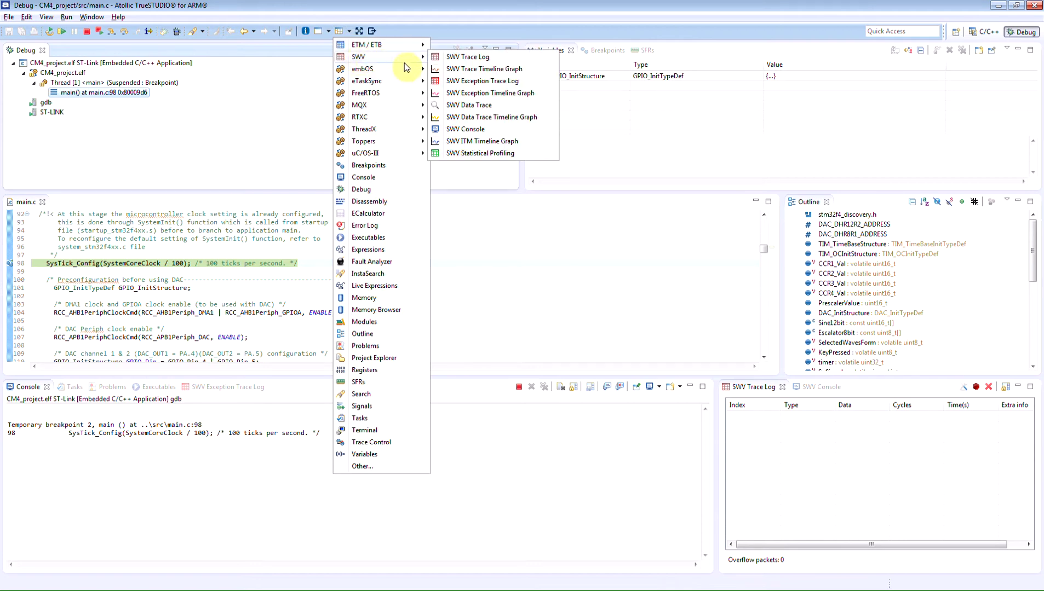
left_click(442, 81)
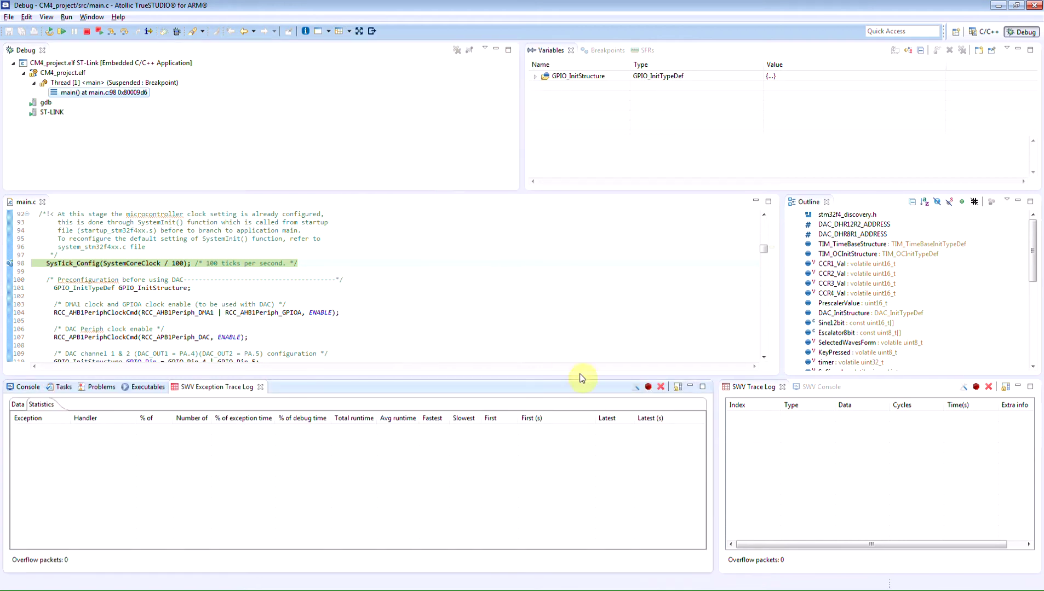
- Review and accept the Serial Wire Viewer settings with EXETRC trace exceptions and timestamps enabled, and start trace recording
left_click(636, 388)
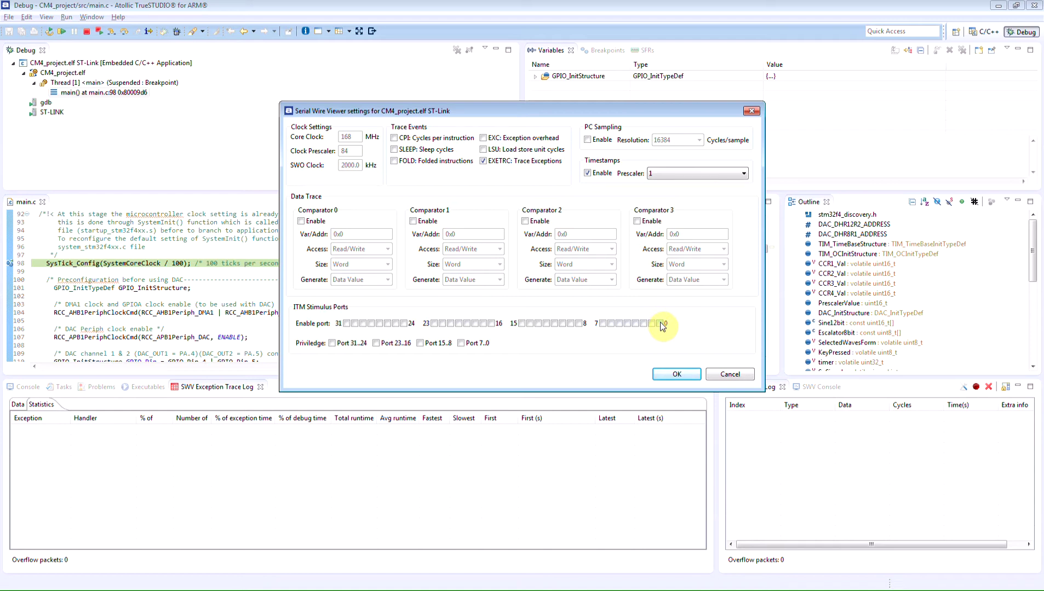
left_click(669, 373)
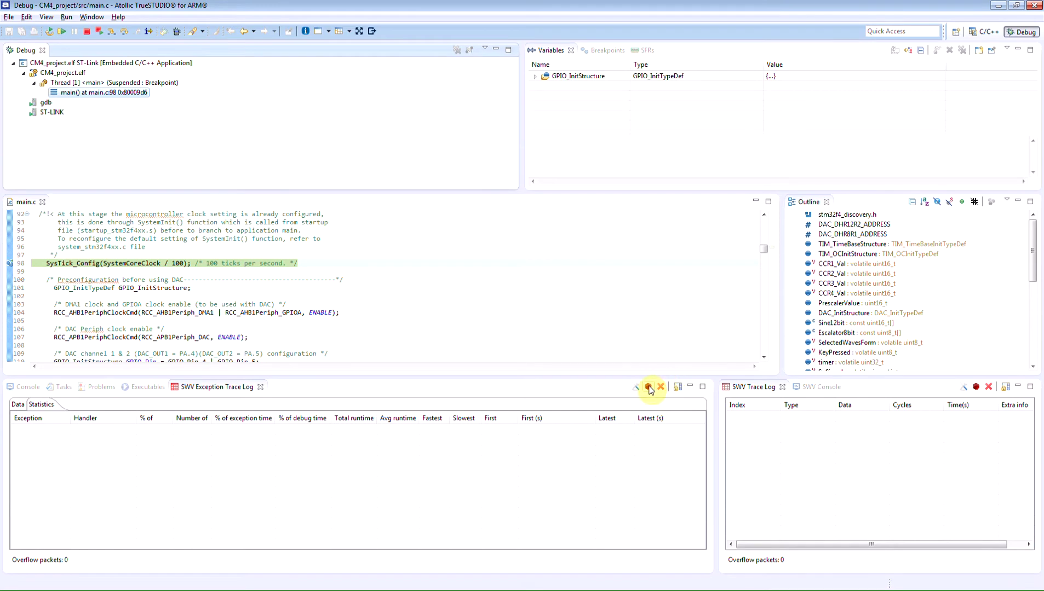
left_click(648, 387)
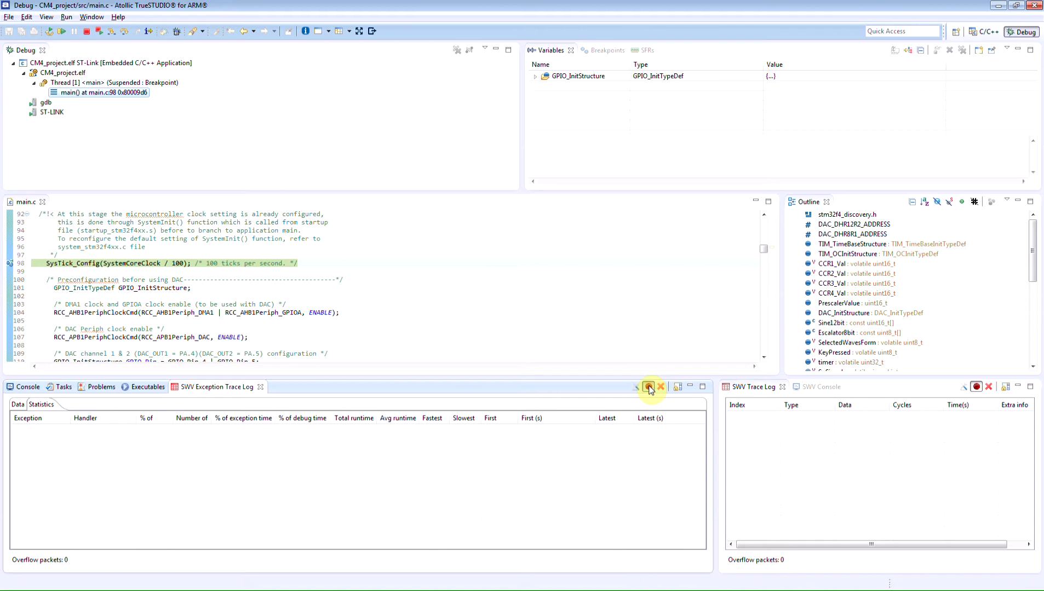
- Resume the program, display the exception trace data as it is collected, and suspend execution
left_click(62, 31)
left_click(20, 405)
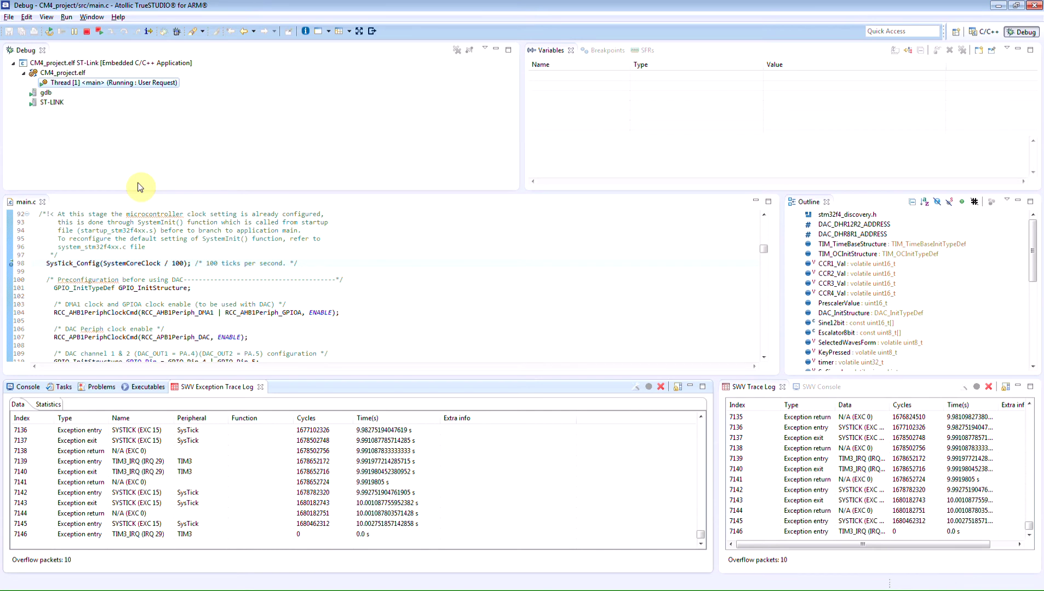
left_click(75, 32)
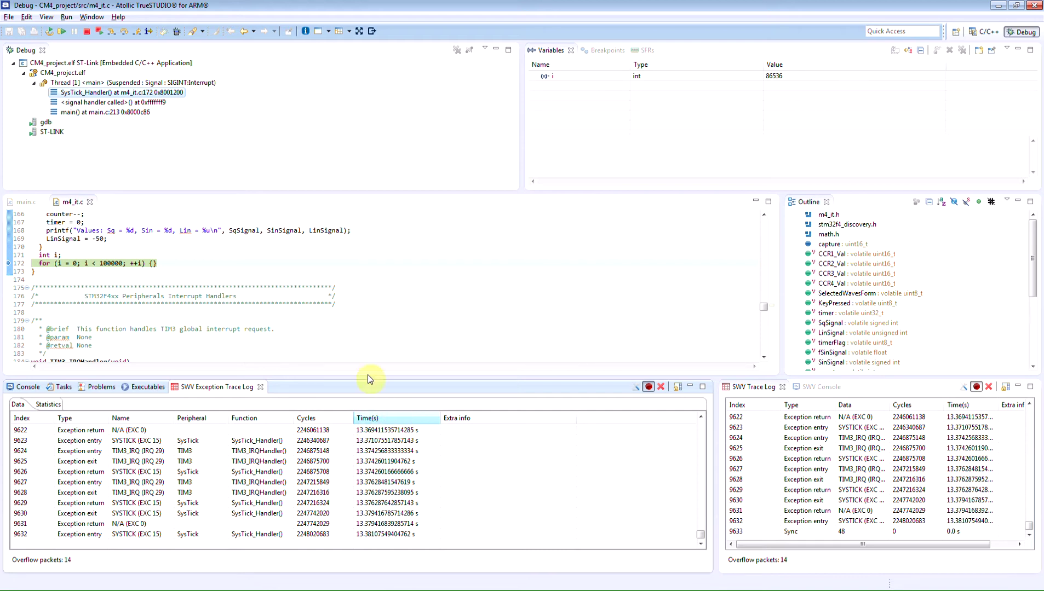
- Run the program briefly once more, suspend it, and examine the SYSTICK and TIM3_IRQ exception entries in the trace log
left_click(63, 33)
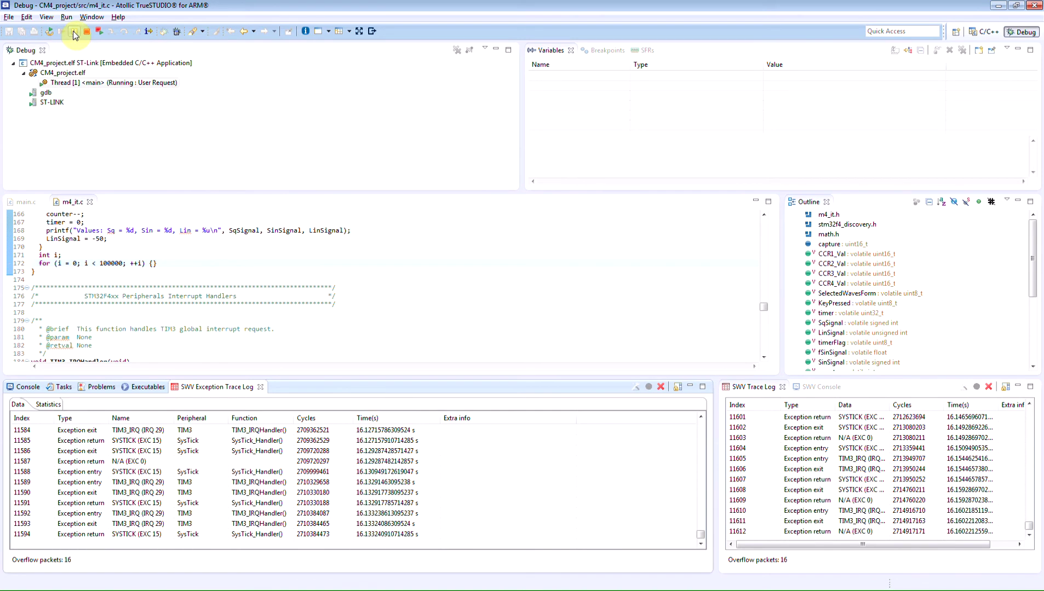
left_click(74, 32)
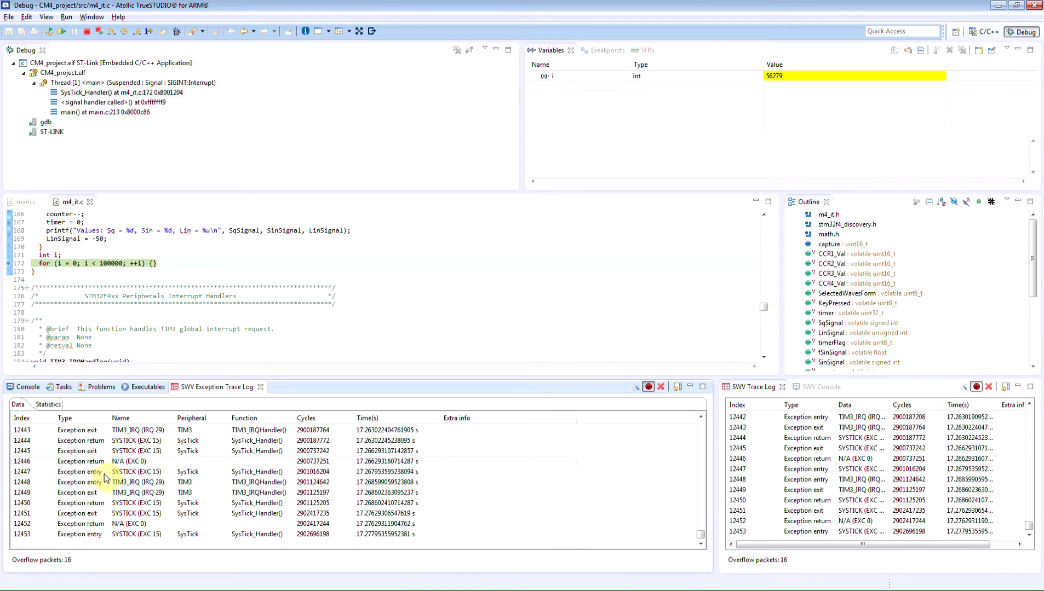
left_click(107, 476)
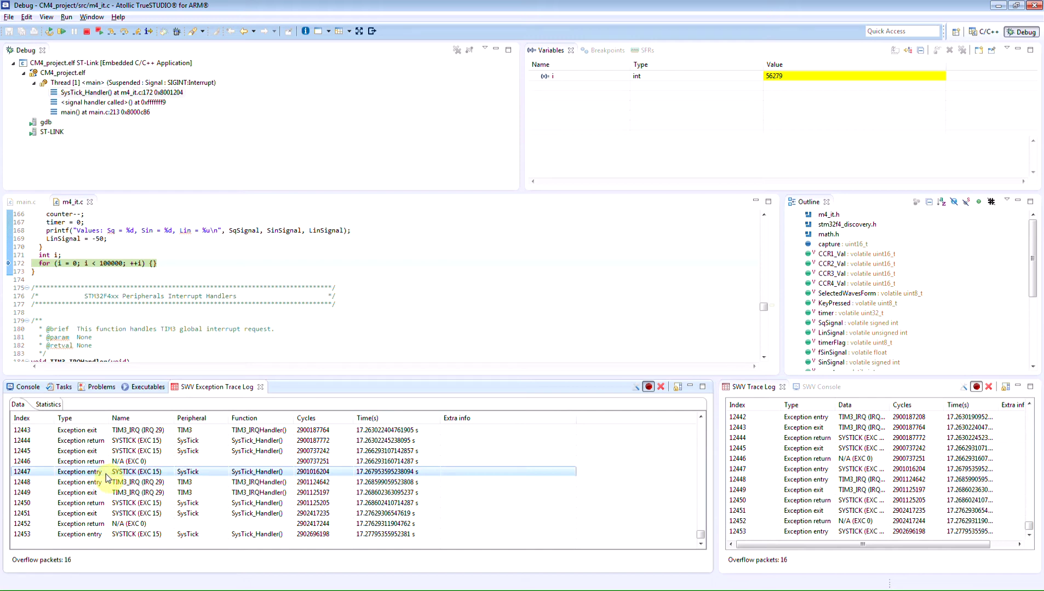
left_click(107, 482)
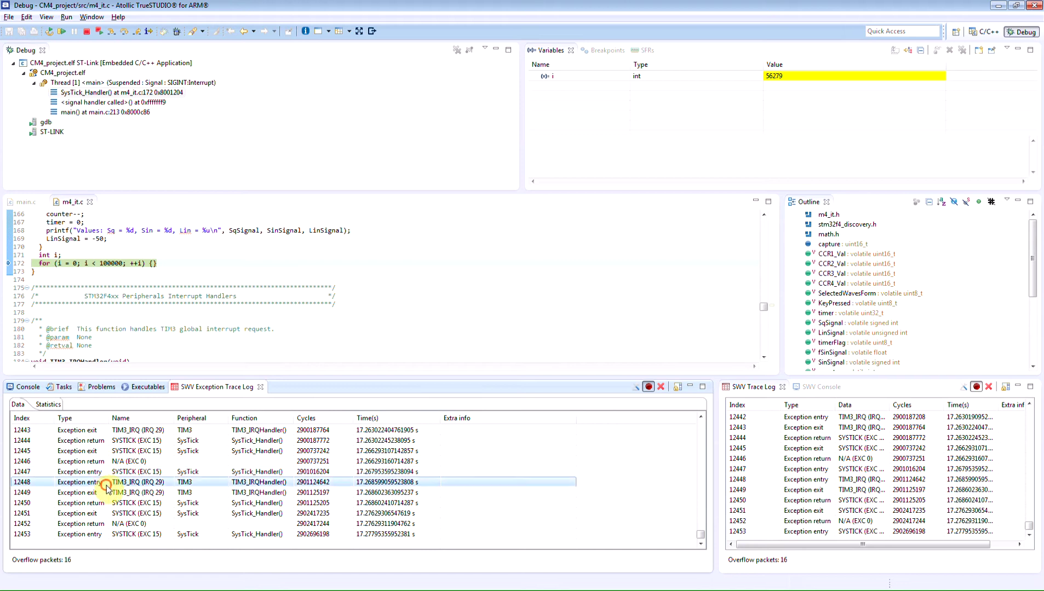